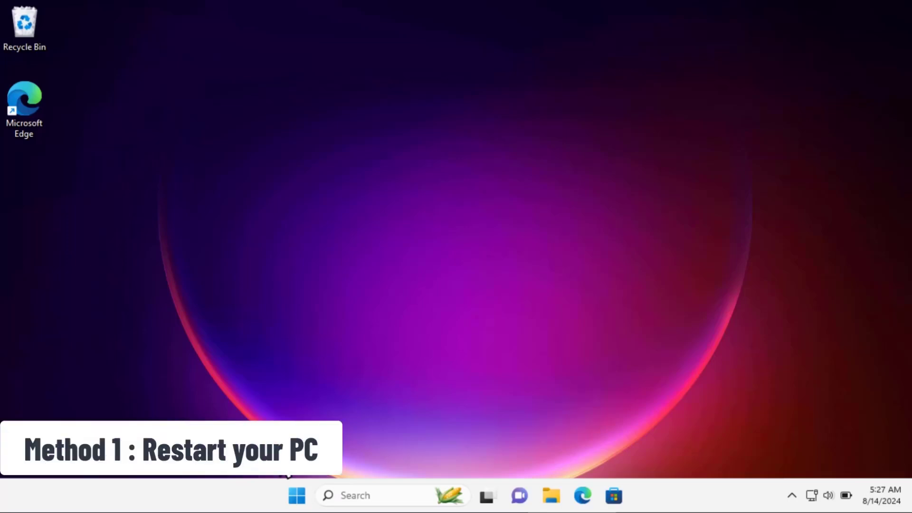
Step: Bring up the Start menu's restart and shut down choices, then close the menu without restarting
click(297, 496)
click(631, 450)
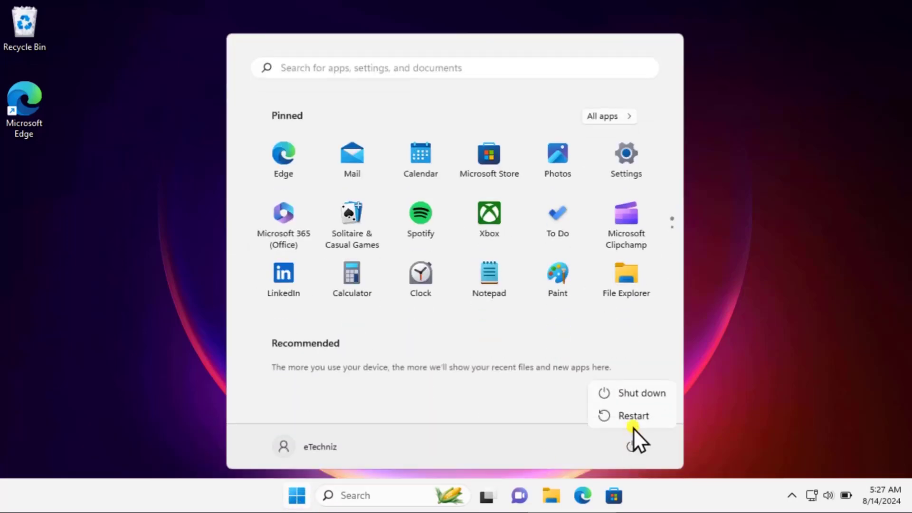
click(784, 349)
click(769, 181)
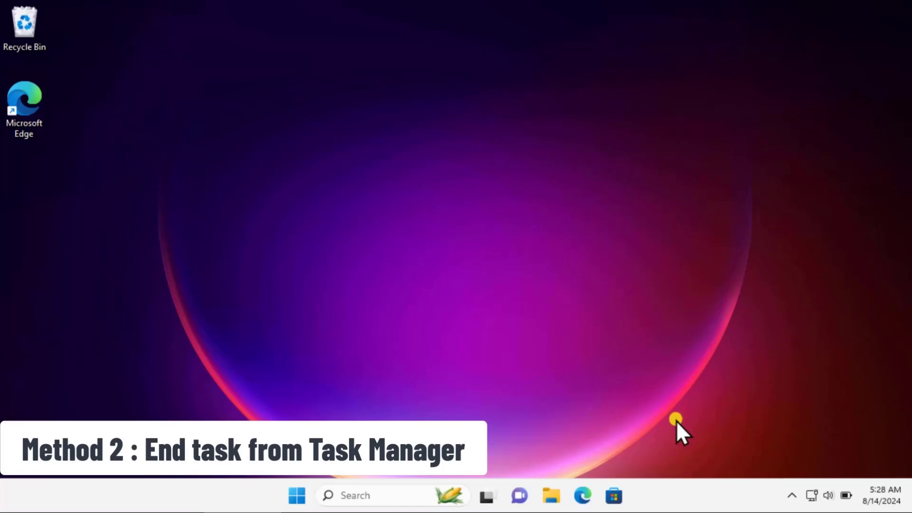
Step: Check the Antimalware Core Service and NVIDIA Container processes in Task Manager, then close it
right_click(677, 496)
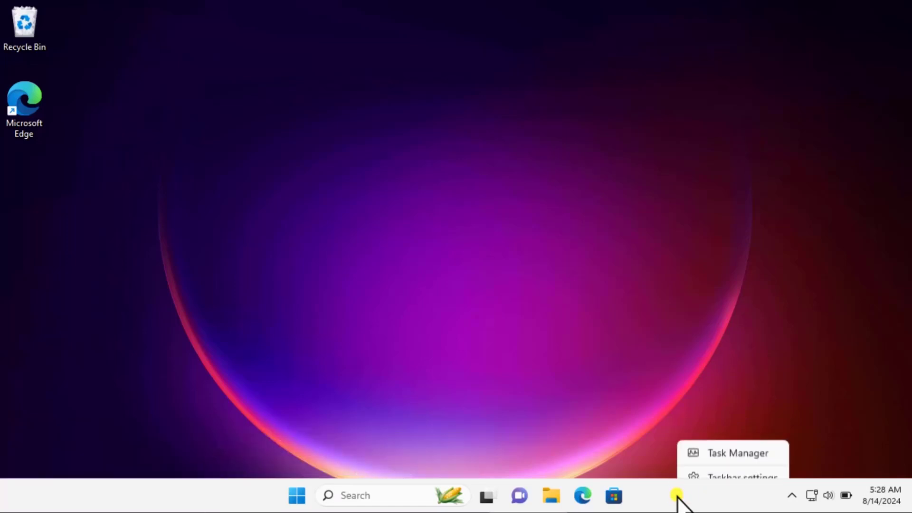
click(768, 442)
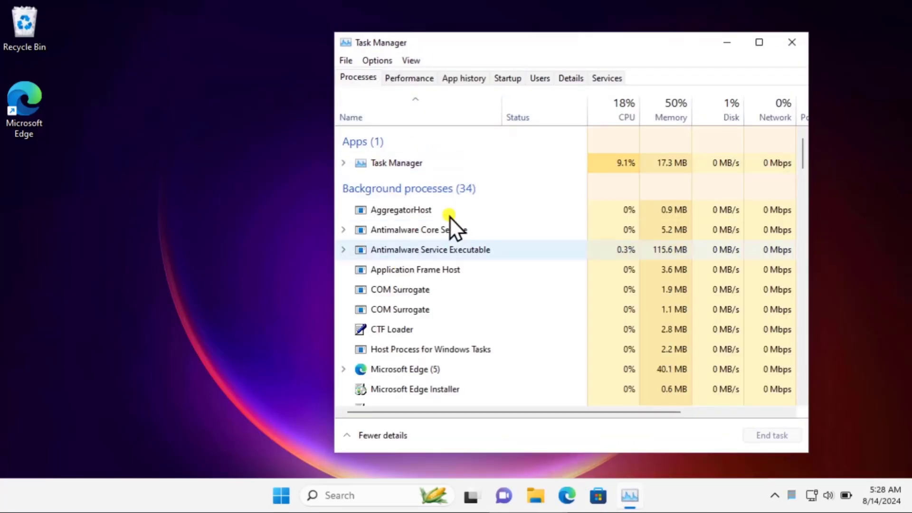
click(444, 227)
scroll(447, 230, down, 10)
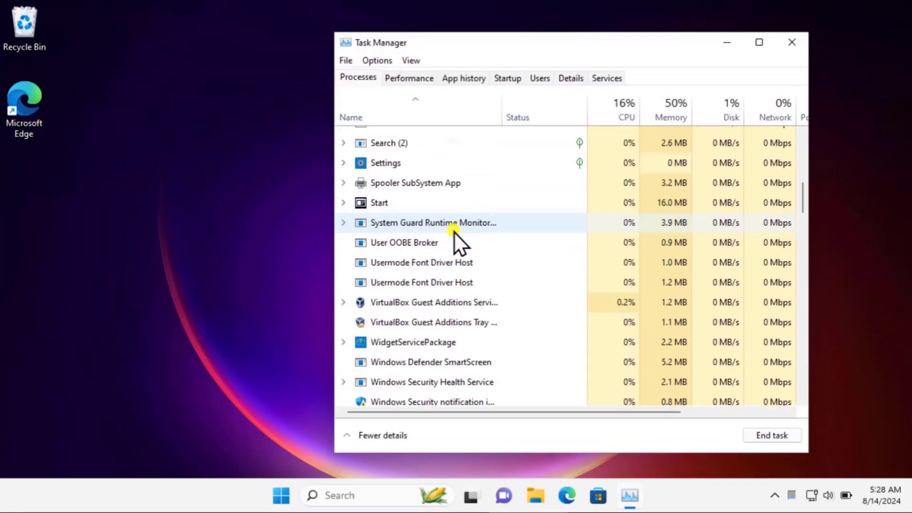
click(792, 42)
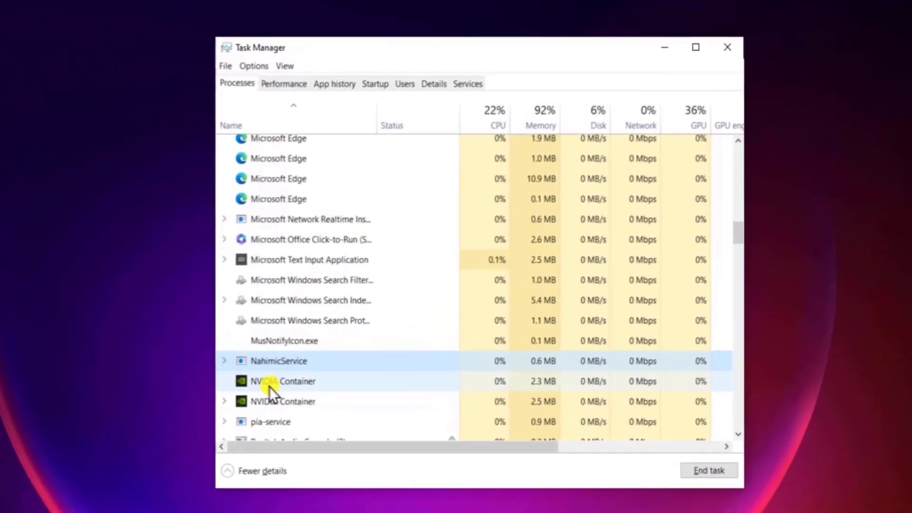
click(269, 386)
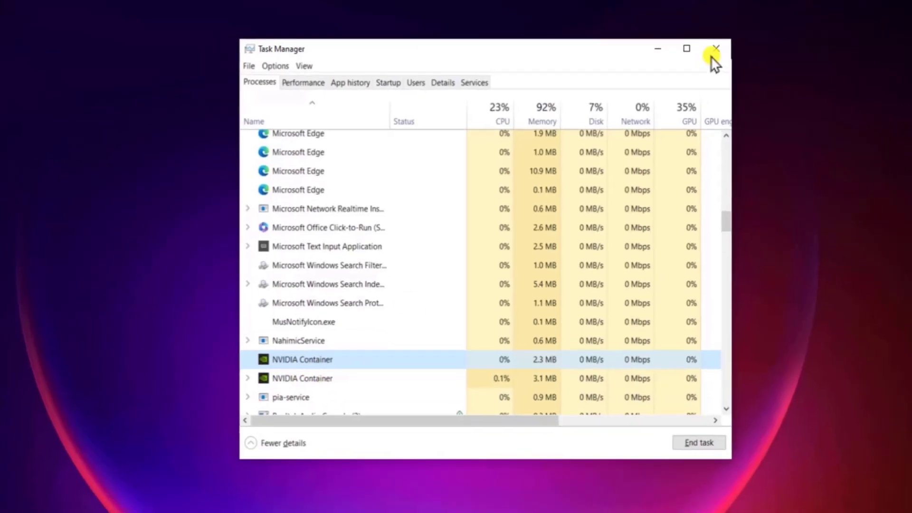
click(728, 47)
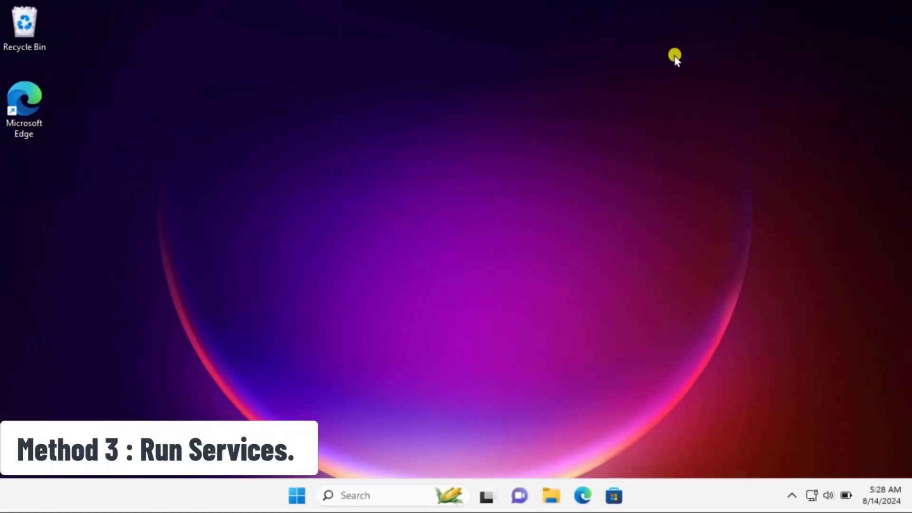
Step: Launch the Services console by searching 'services' and jump to services starting with N
click(350, 495)
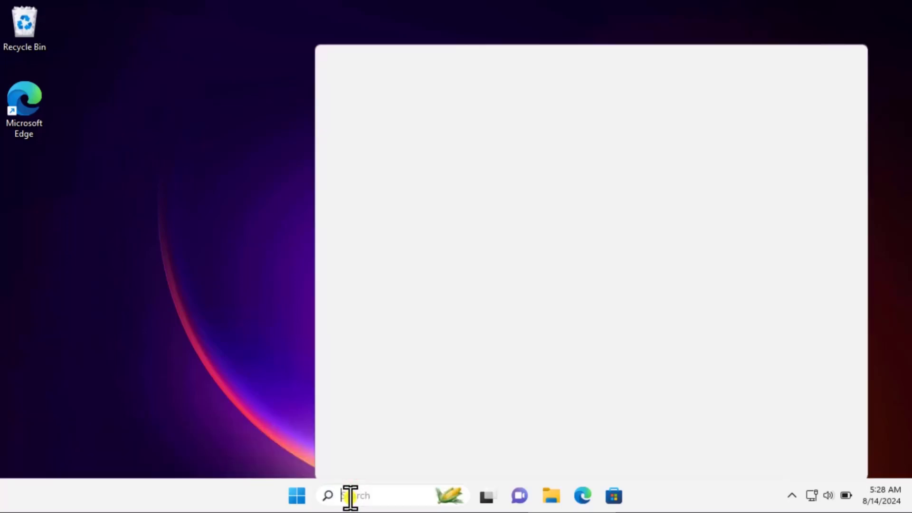
text(services)
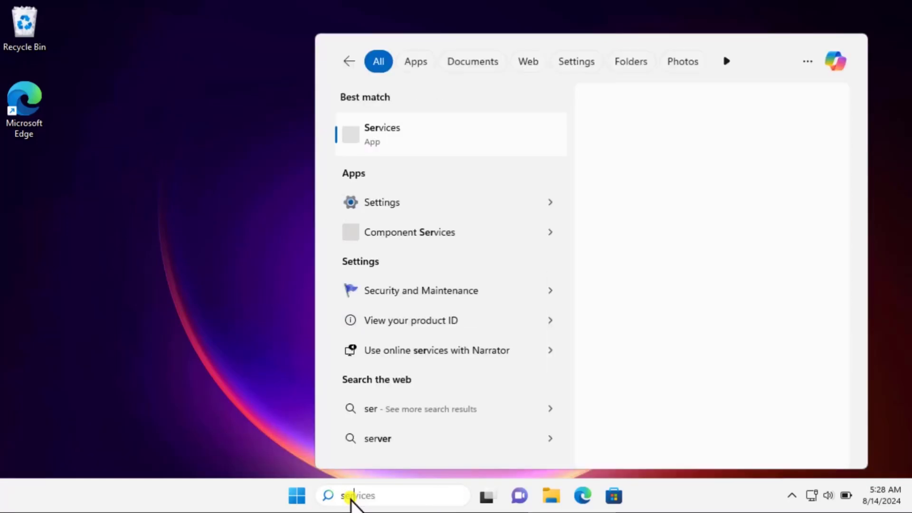
click(646, 236)
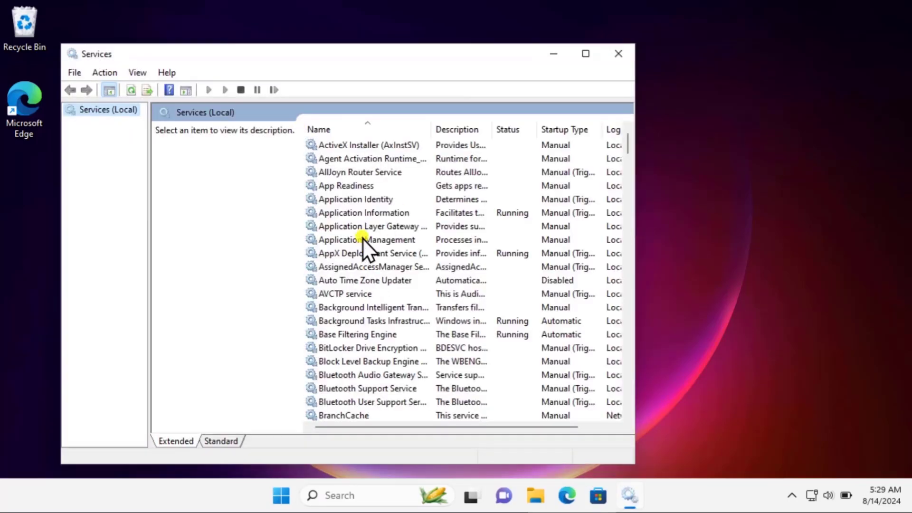
click(367, 242)
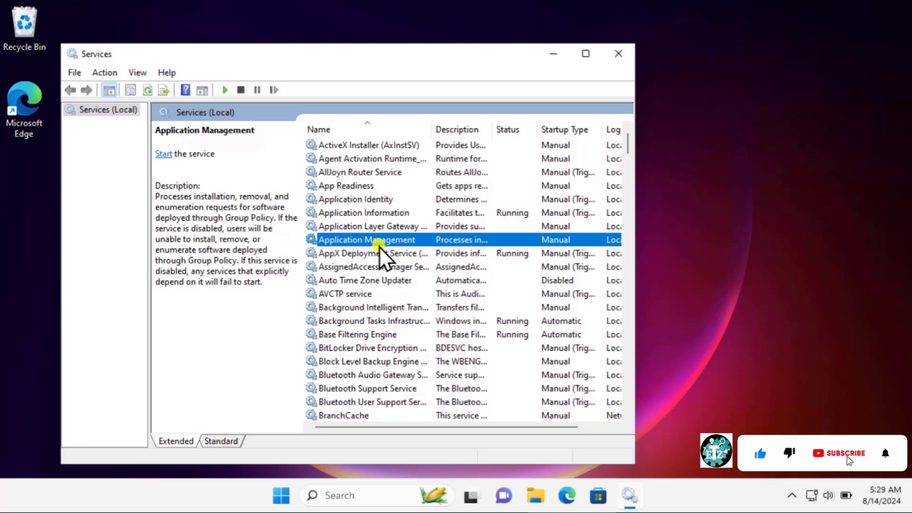
key(n)
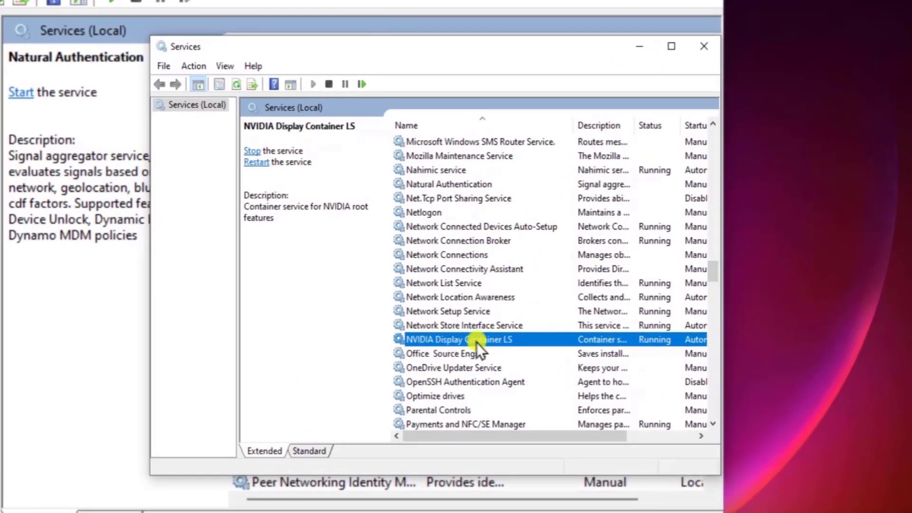
Step: Confirm NVIDIA Display Container LS startup type is Automatic and cancel its Properties dialog
right_click(541, 343)
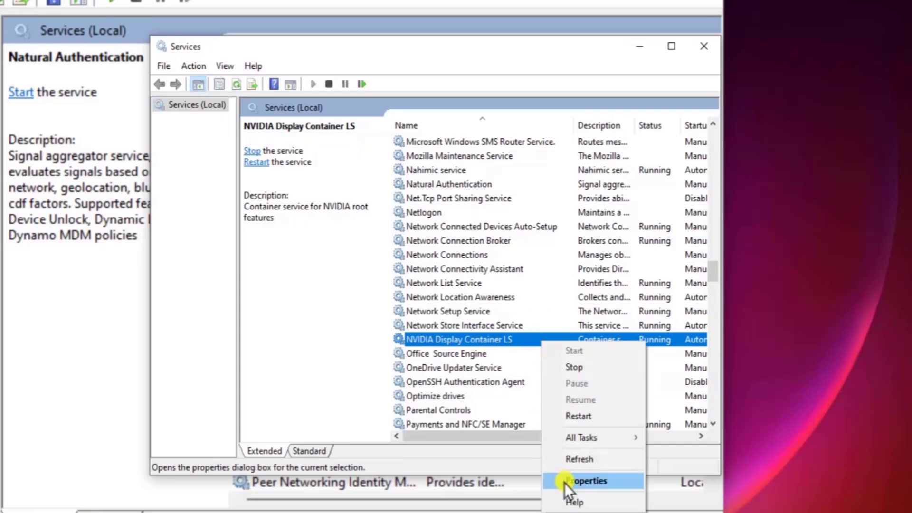
click(565, 483)
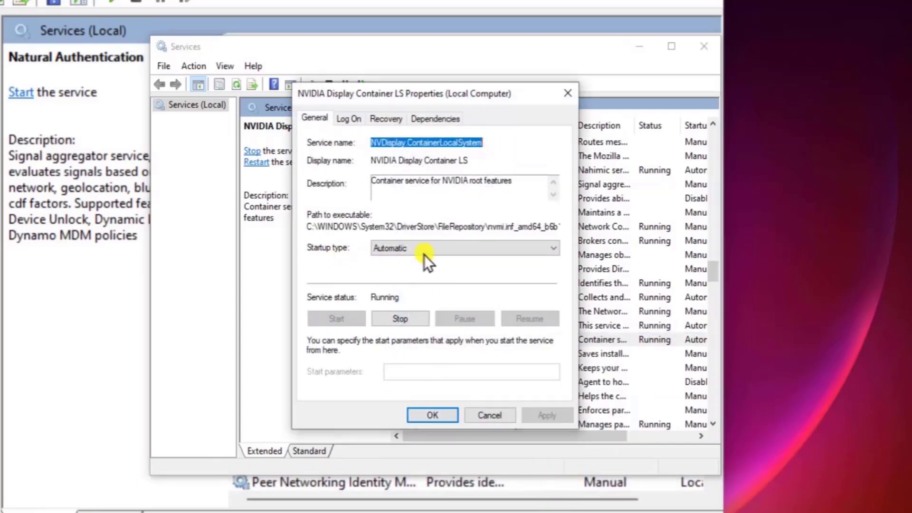
click(477, 249)
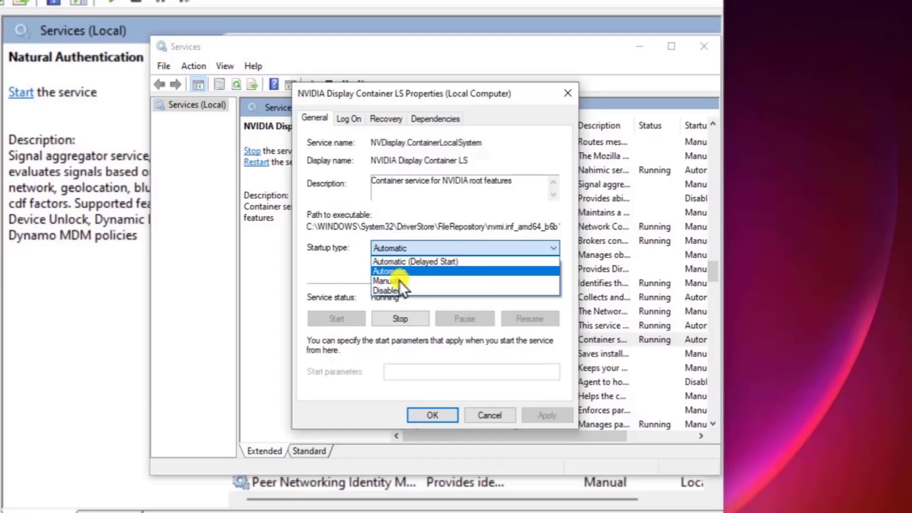
click(344, 270)
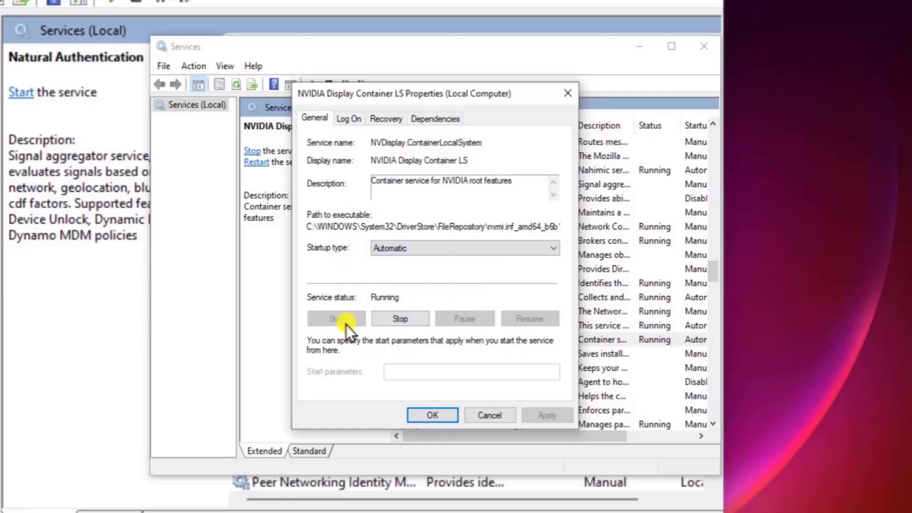
click(497, 420)
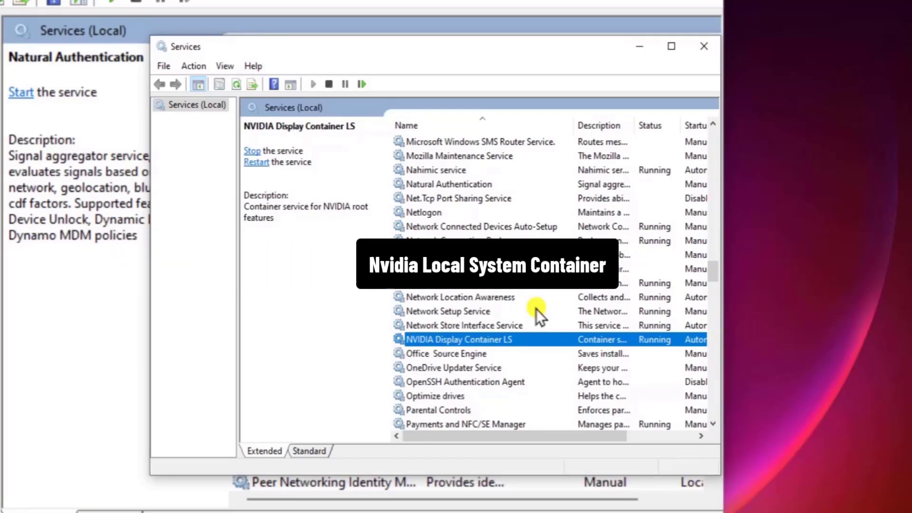
Step: Reopen the NVIDIA Display Container LS properties and cancel again without changes
right_click(501, 341)
click(528, 484)
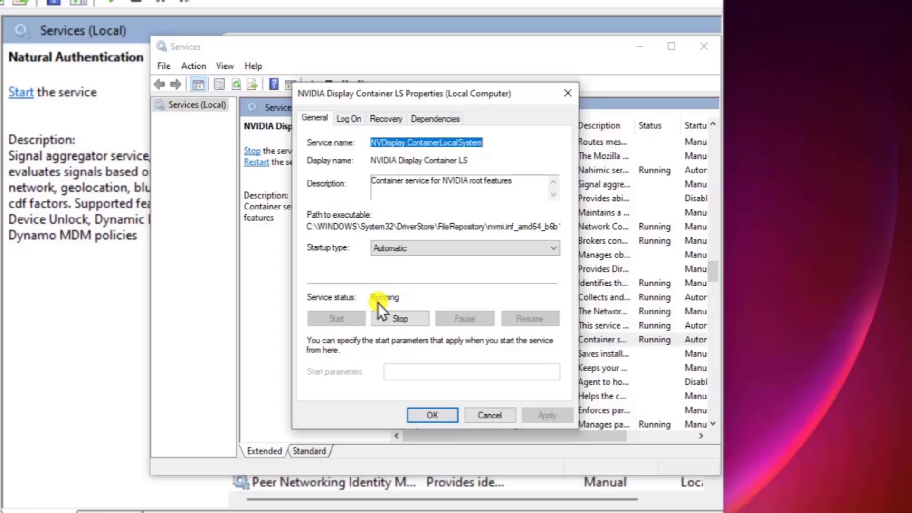
click(488, 415)
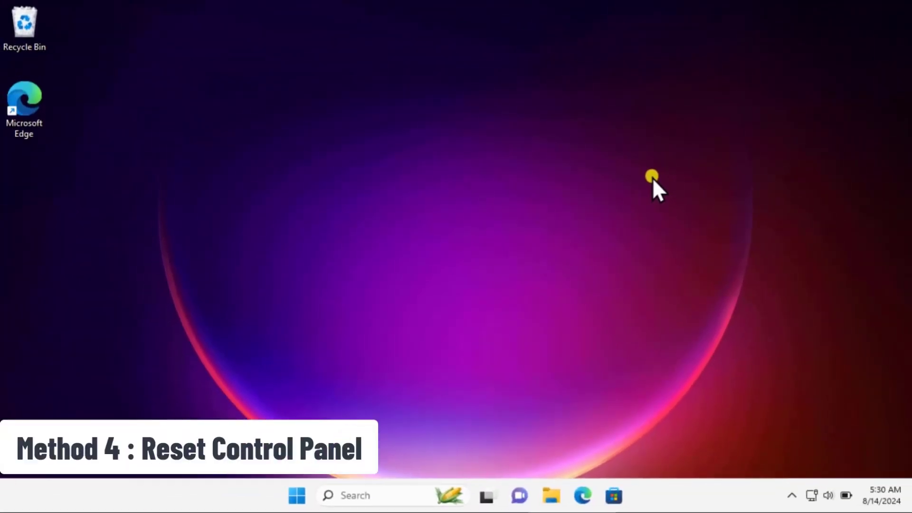
Step: In Settings, search the Apps & features list for 'nvi'
click(296, 497)
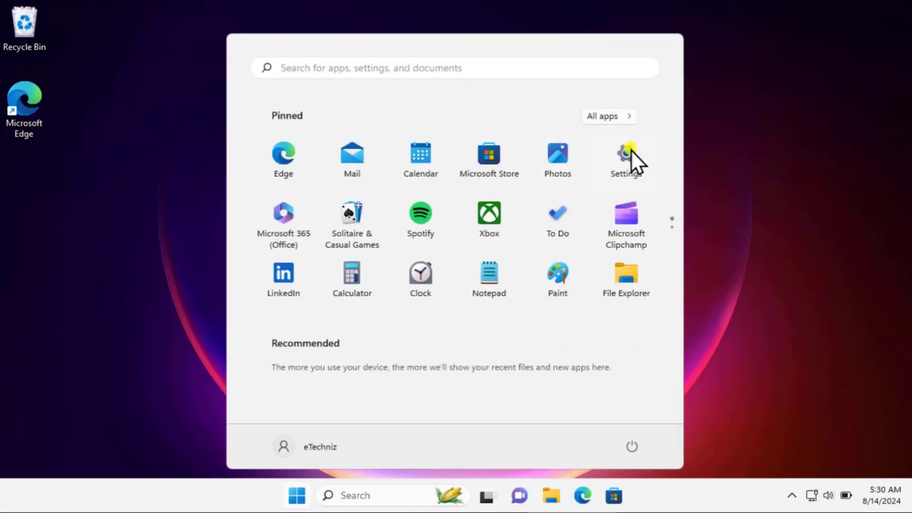
click(632, 151)
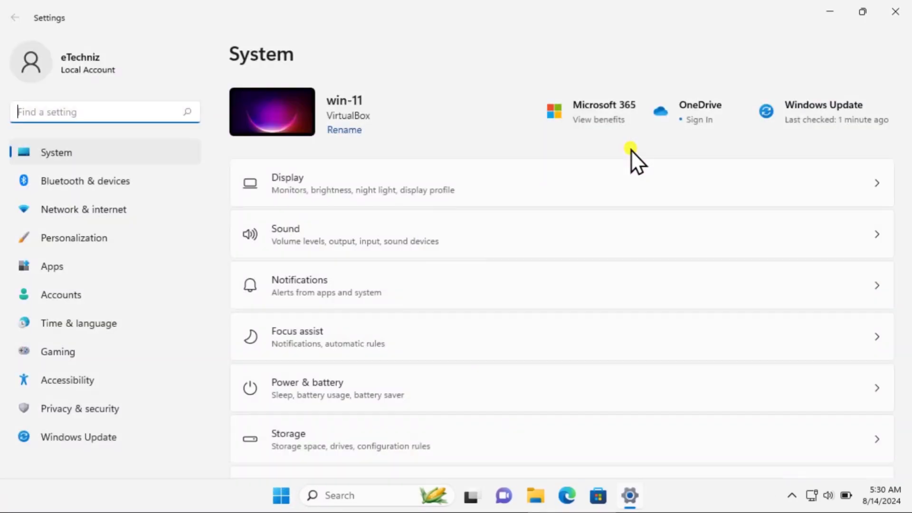
click(88, 269)
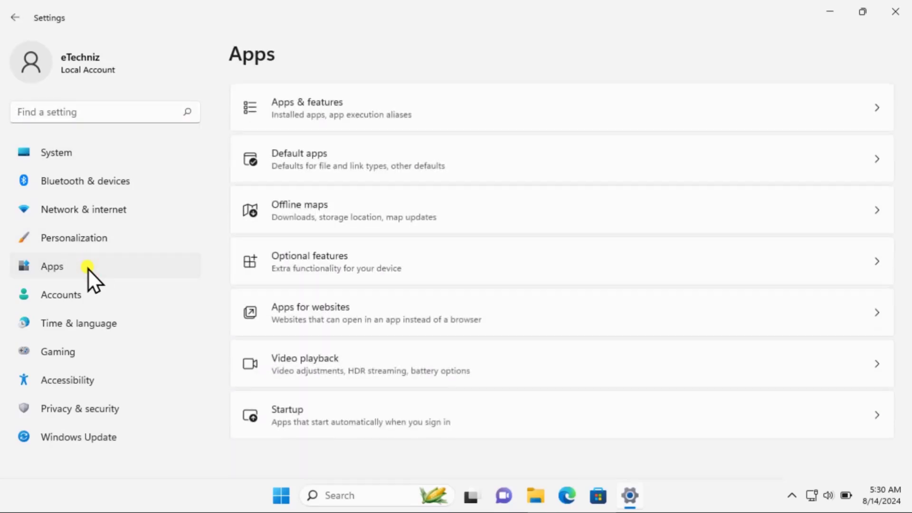
click(424, 108)
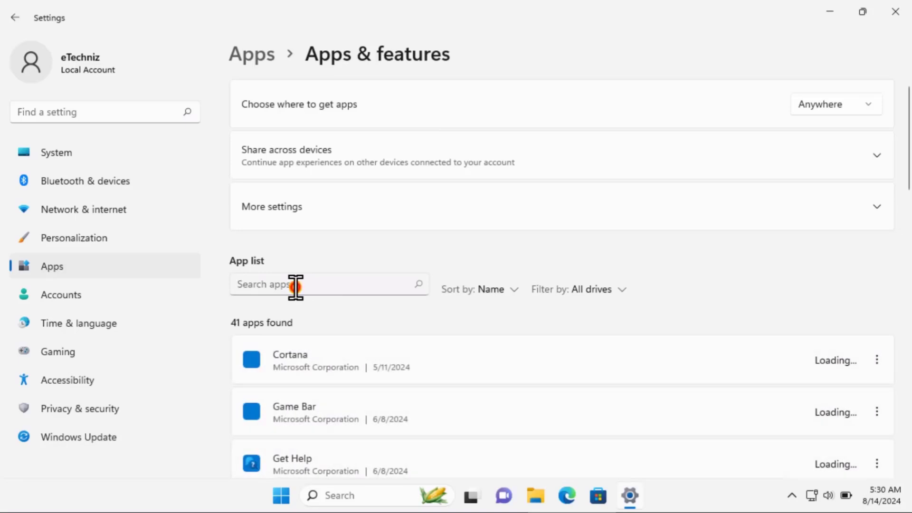
click(295, 285)
text(nvi)
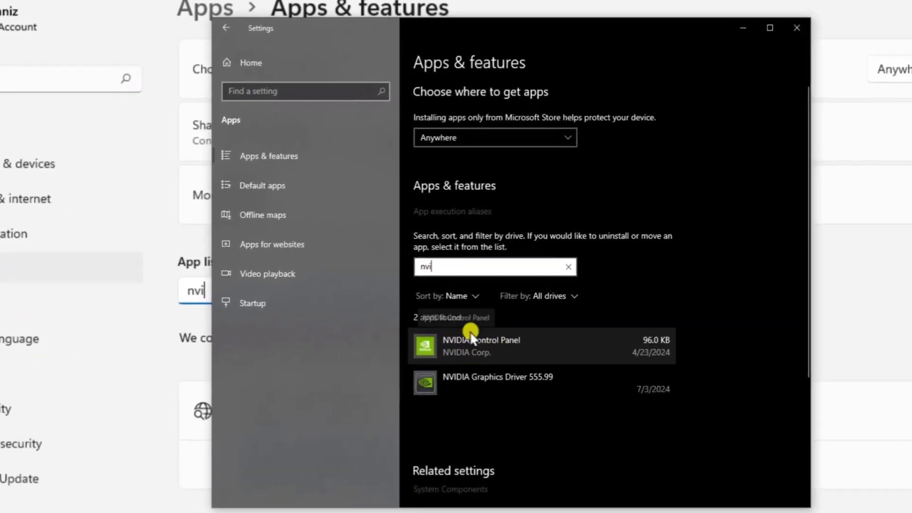
Step: View NVIDIA Control Panel's advanced options down to Reset, then close both windows
click(489, 349)
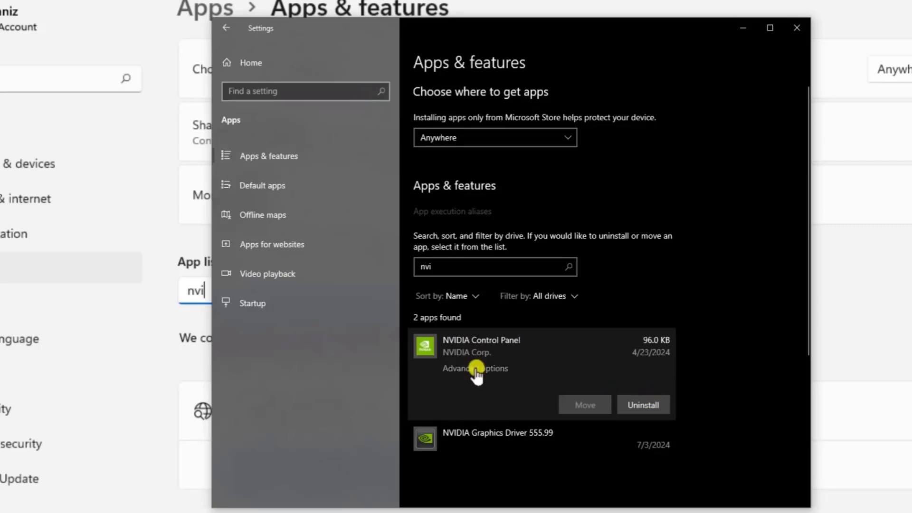
click(492, 371)
scroll(540, 199, down, 10)
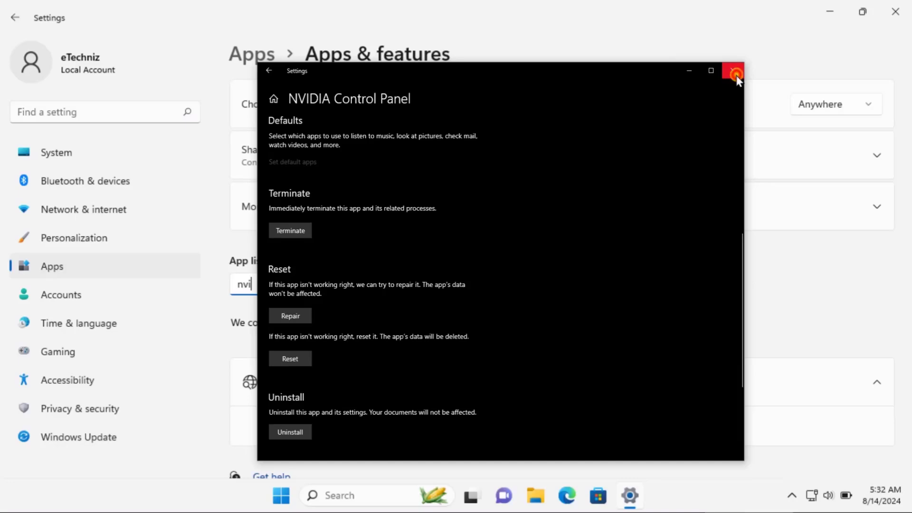
click(737, 74)
click(896, 12)
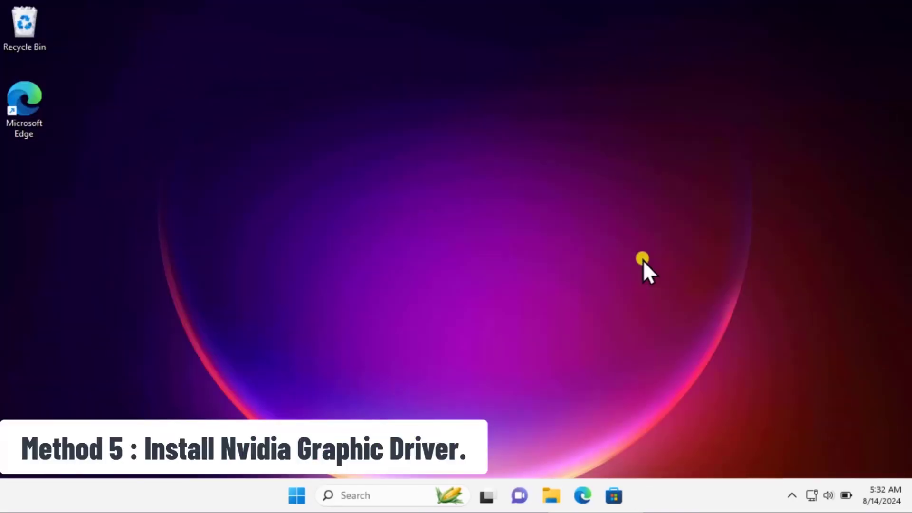
right_click(297, 497)
click(250, 414)
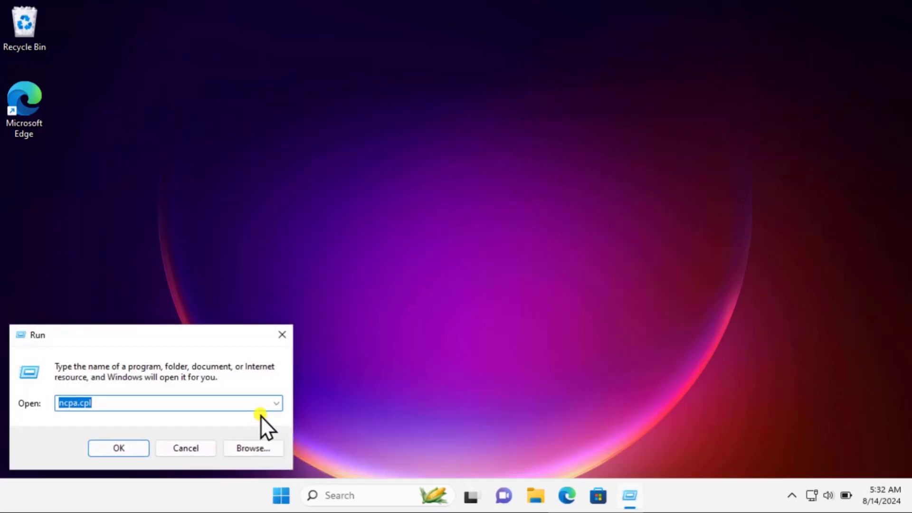
text(dxdiag)
click(118, 449)
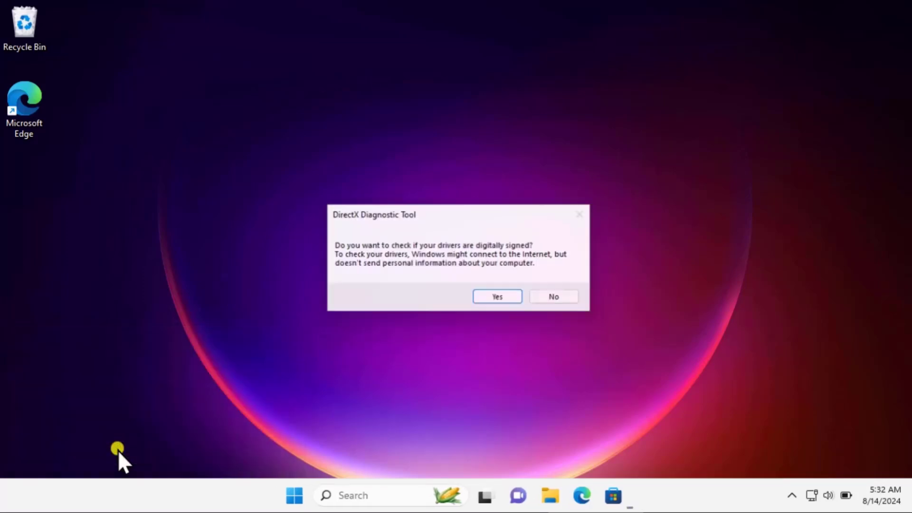
click(500, 299)
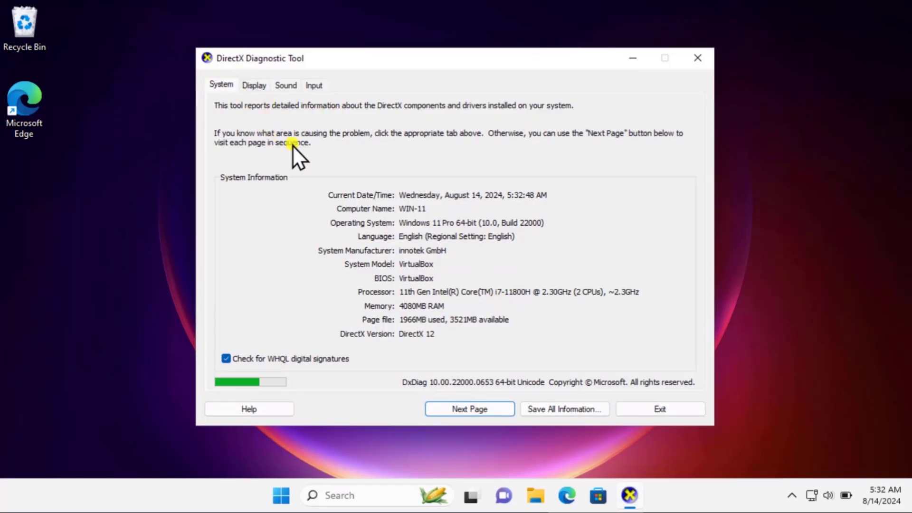
click(256, 87)
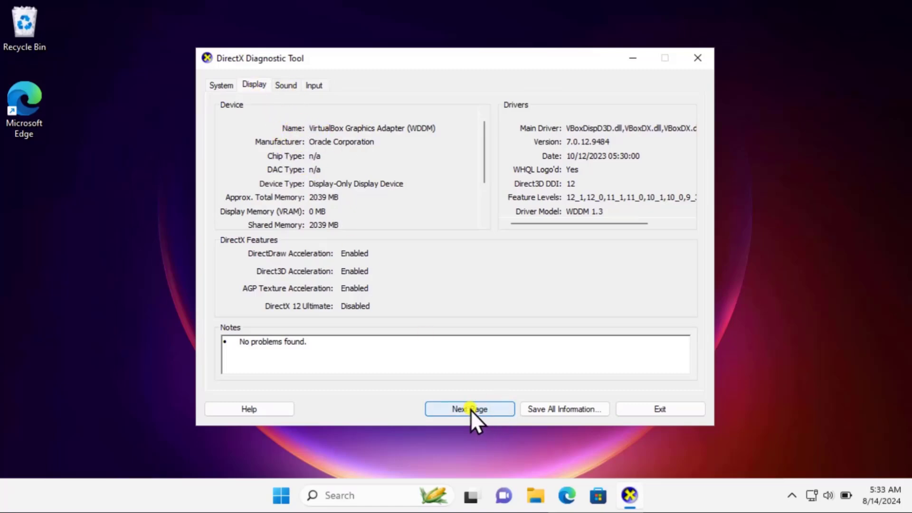
click(485, 412)
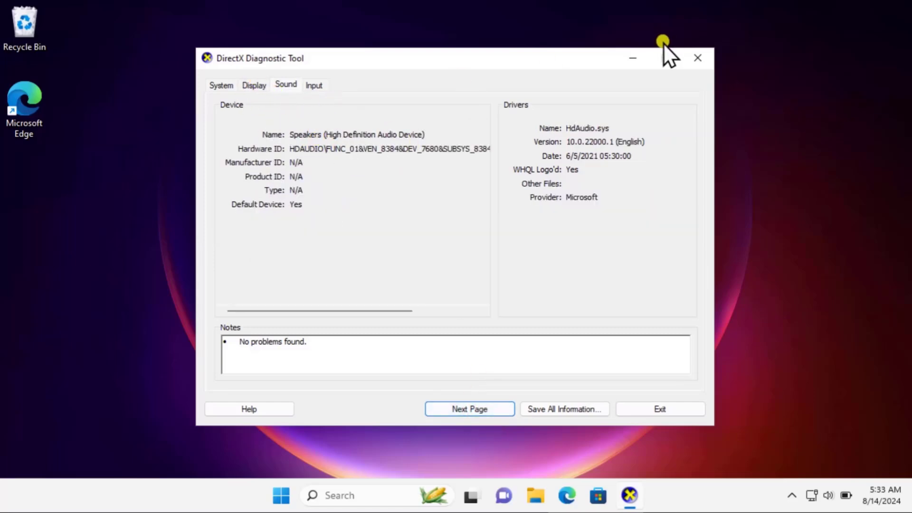
click(699, 59)
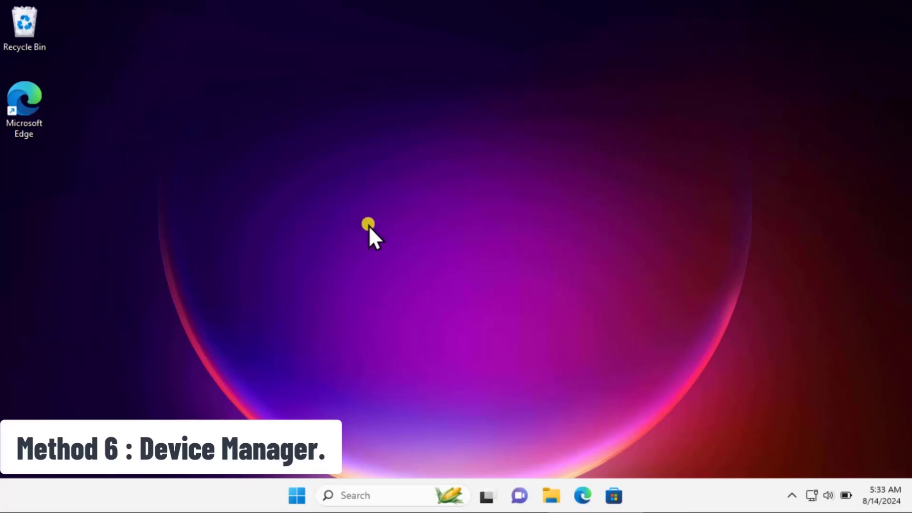
Step: In Device Manager, expand Display adapters and select the VirtualBox Graphics Adapter (WDDM)
right_click(298, 498)
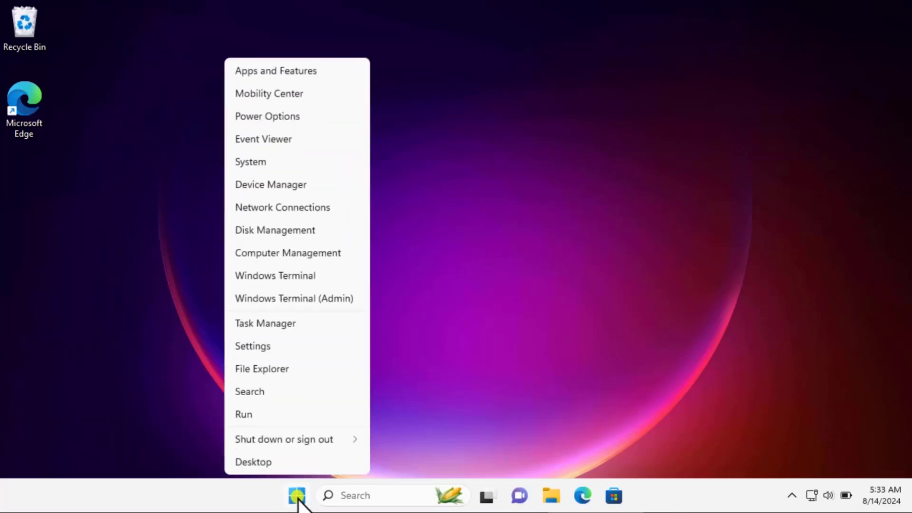
click(305, 185)
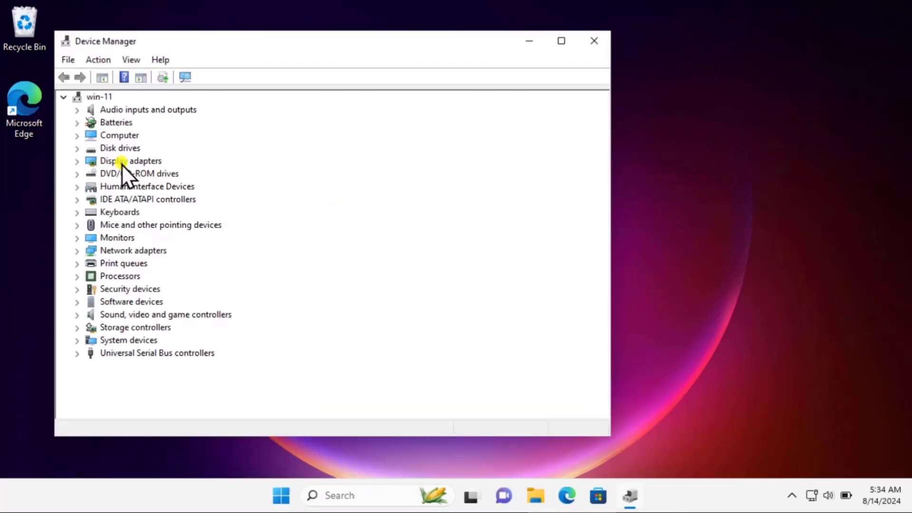
click(122, 161)
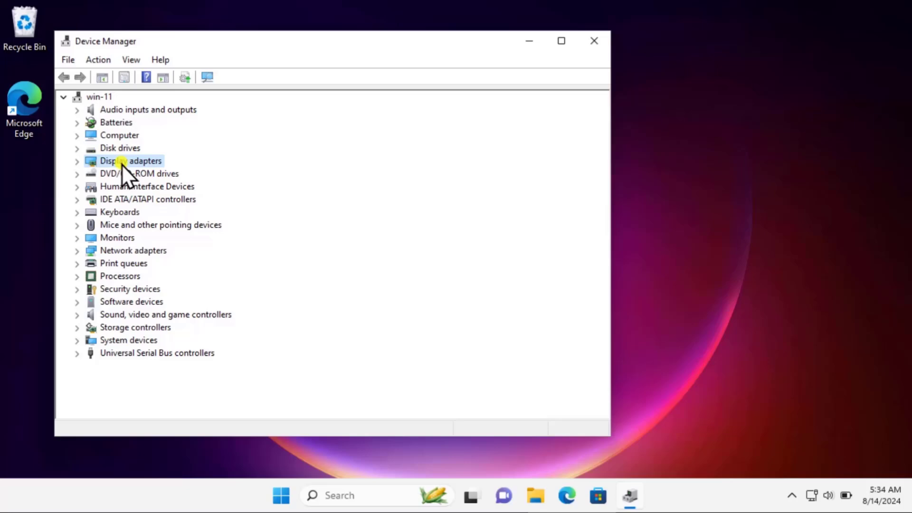
click(77, 162)
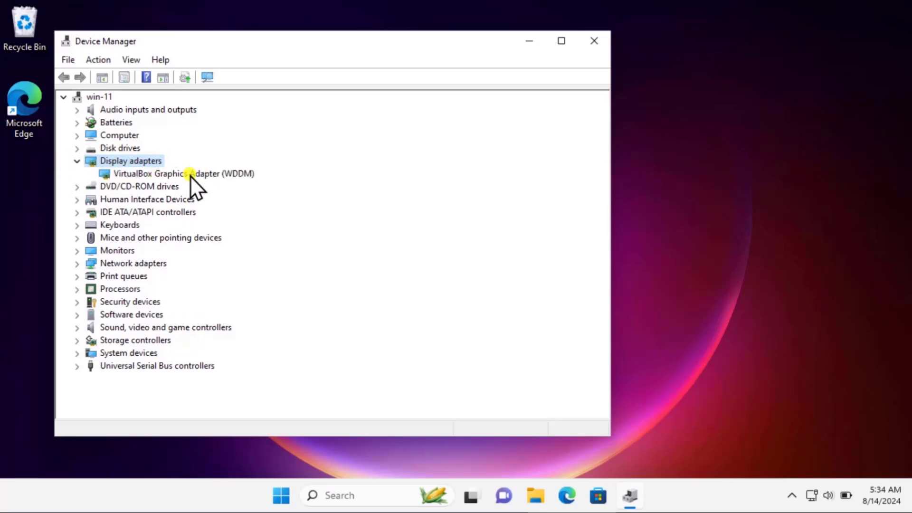
click(215, 174)
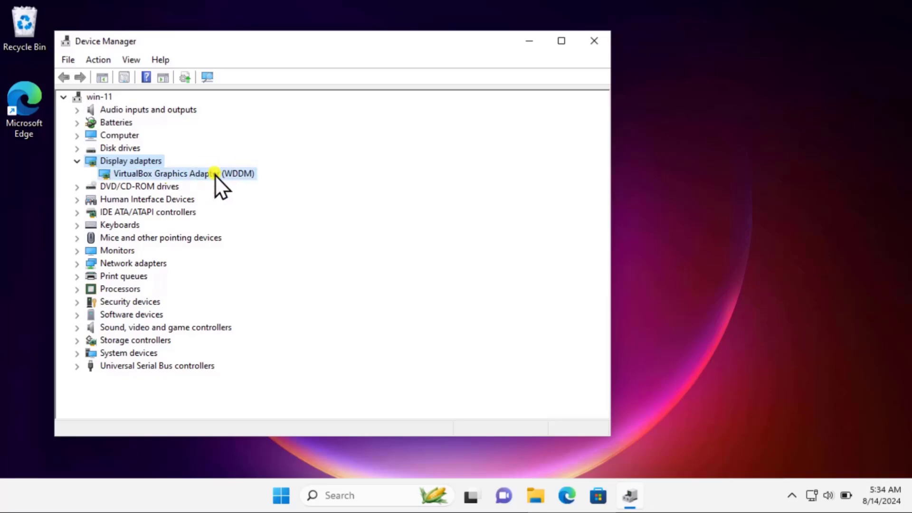
Step: Update the adapter's driver by browsing this computer and picking from available drivers
right_click(232, 174)
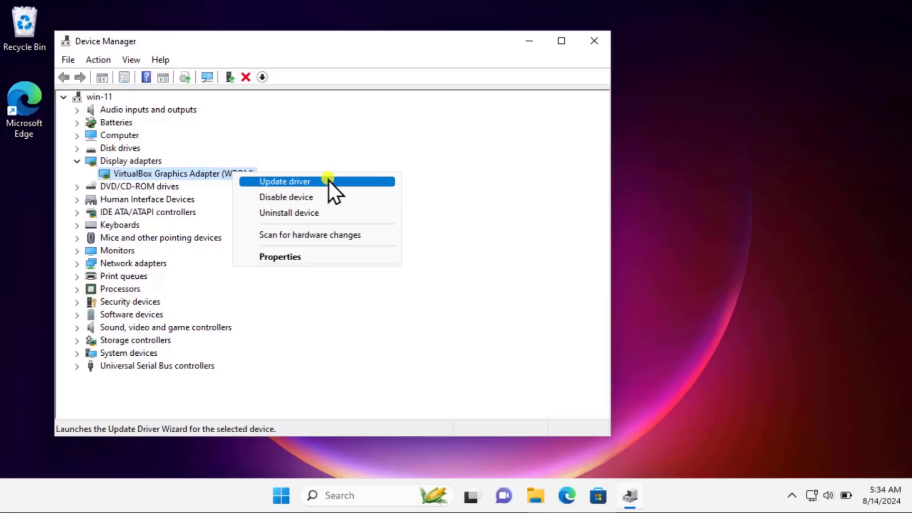
click(306, 183)
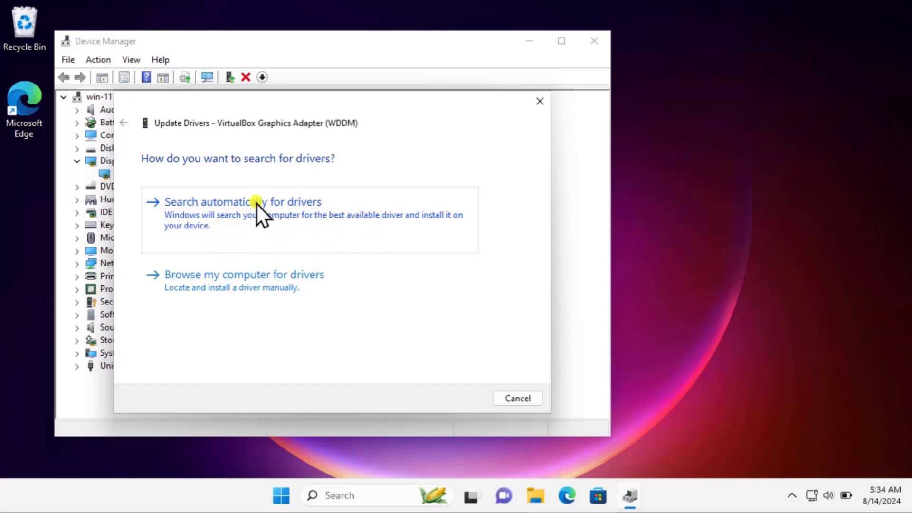
click(267, 290)
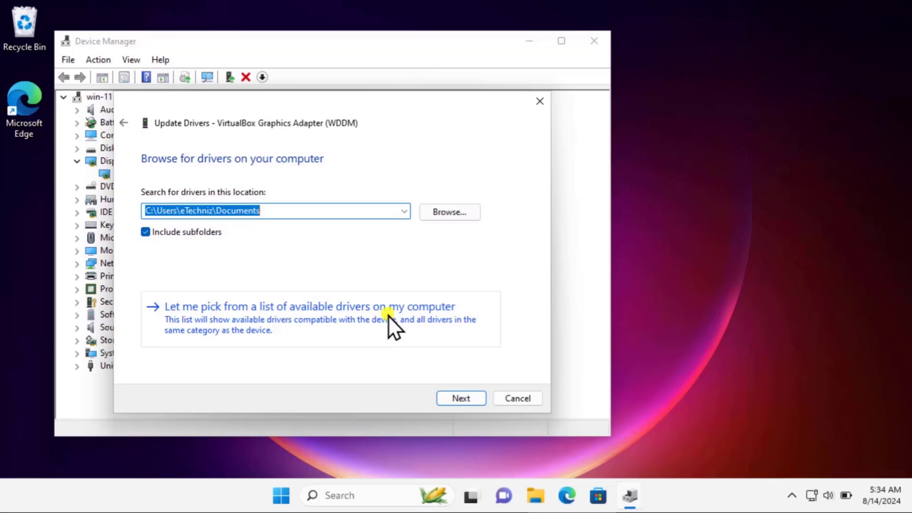
click(401, 317)
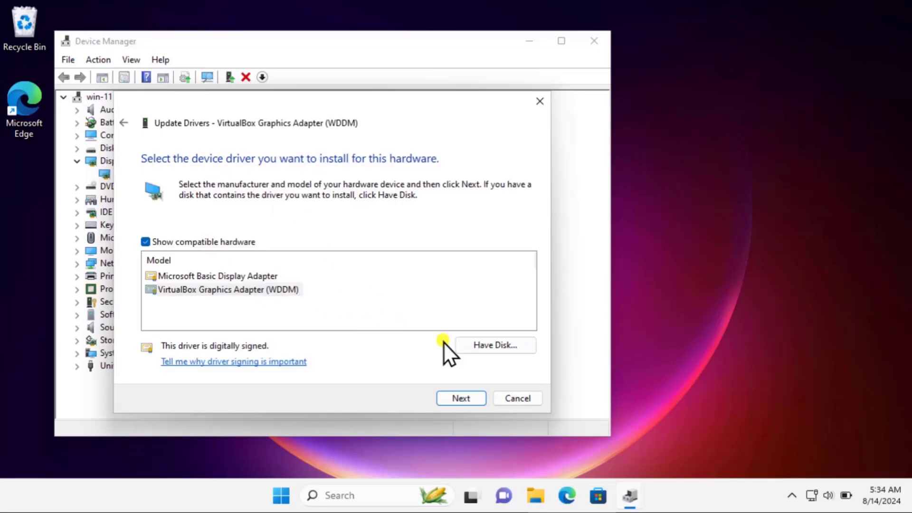